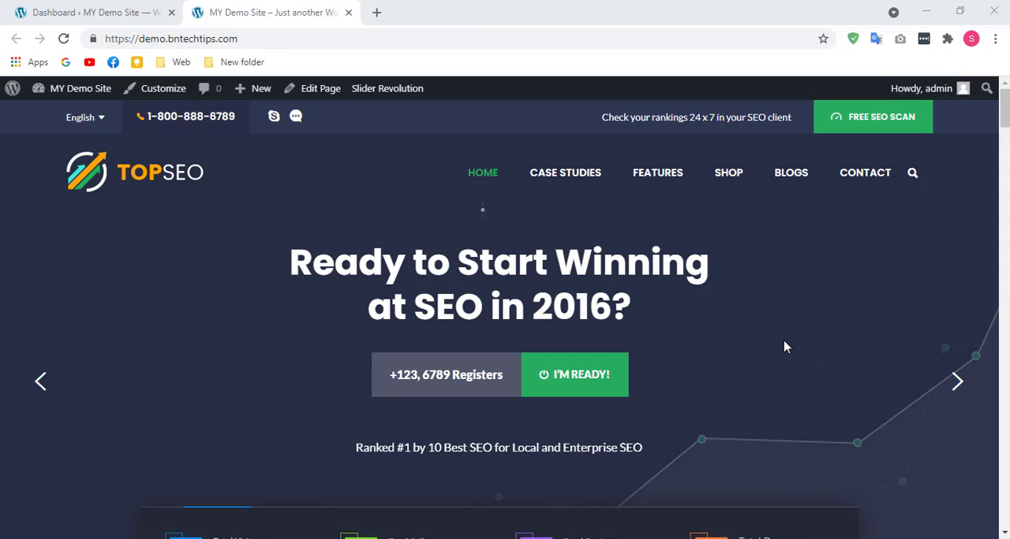
Step: Search the plugin directory in the site's admin area for "reset", install WP Reset – Most Advanced WordPress Reset Tool and activate it
{"action": "left_click", "coordinate": [89, 12]}
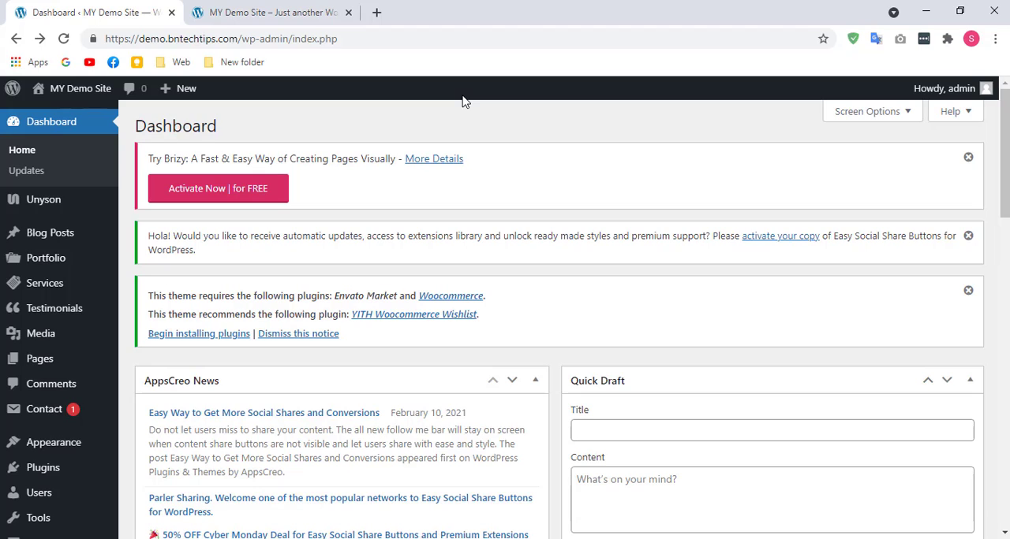
{"action": "mouse_move", "coordinate": [13, 473]}
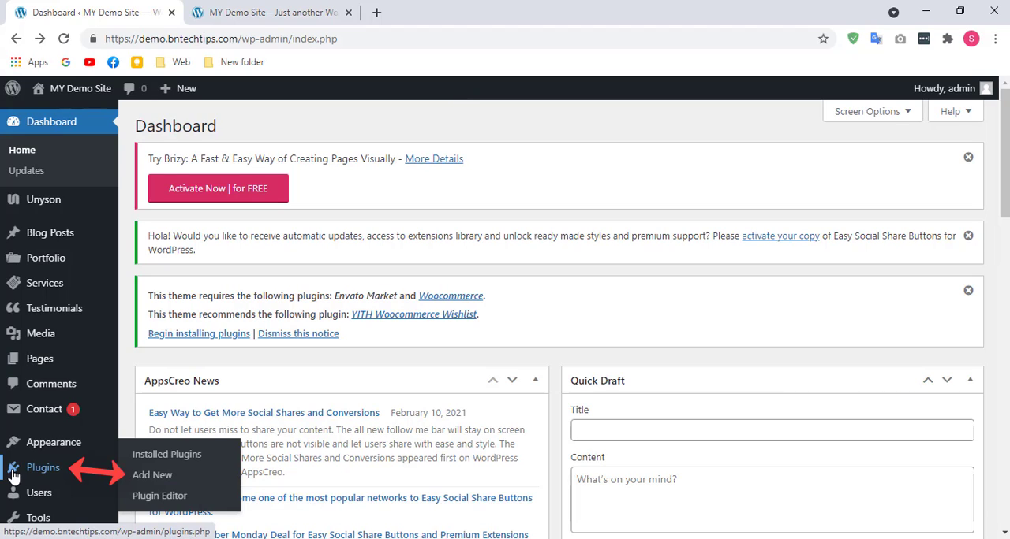
{"action": "left_click", "coordinate": [154, 480]}
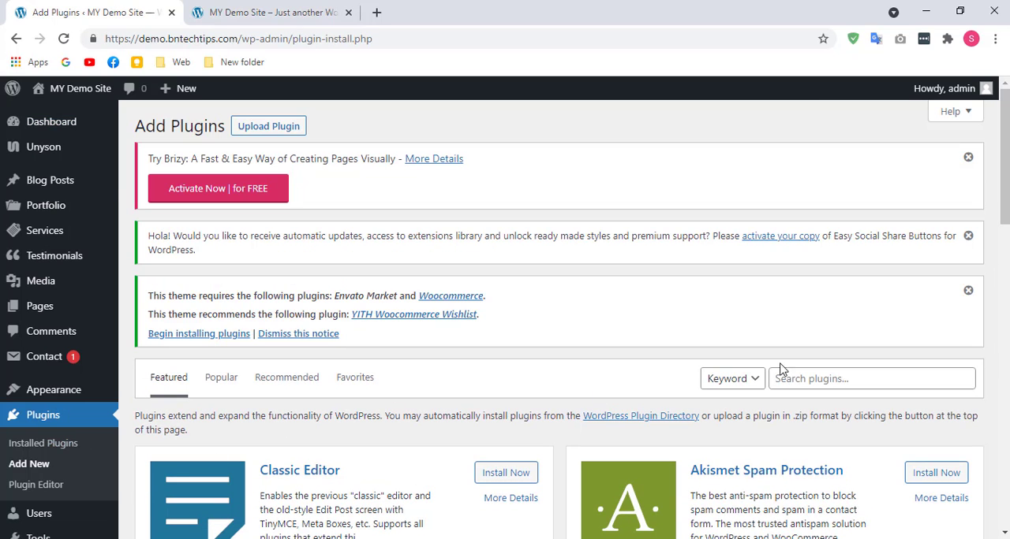
{"action": "left_click", "coordinate": [819, 382]}
{"action": "type", "text": "reset"}
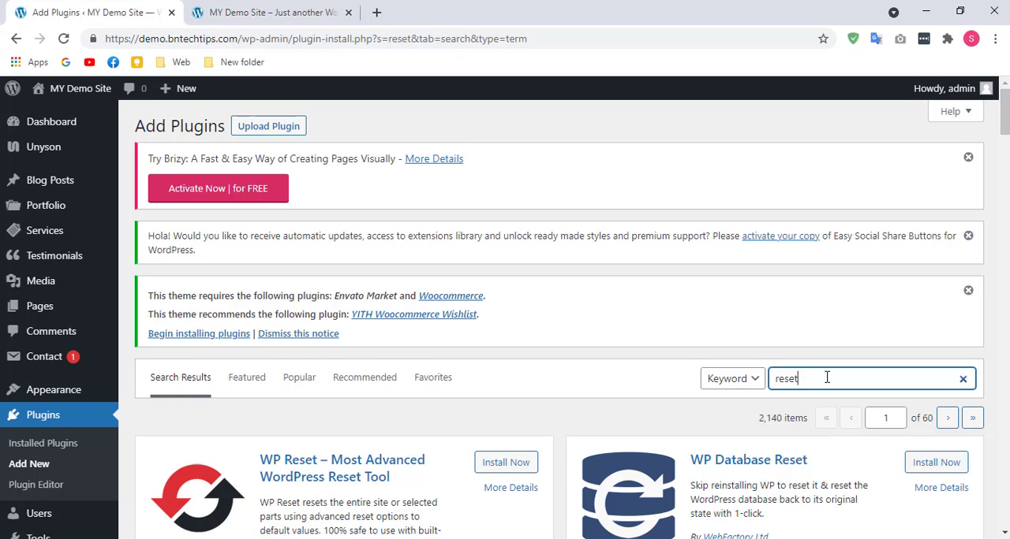
{"action": "scroll", "coordinate": [340, 316], "scroll_direction": "down", "scroll_amount": 2}
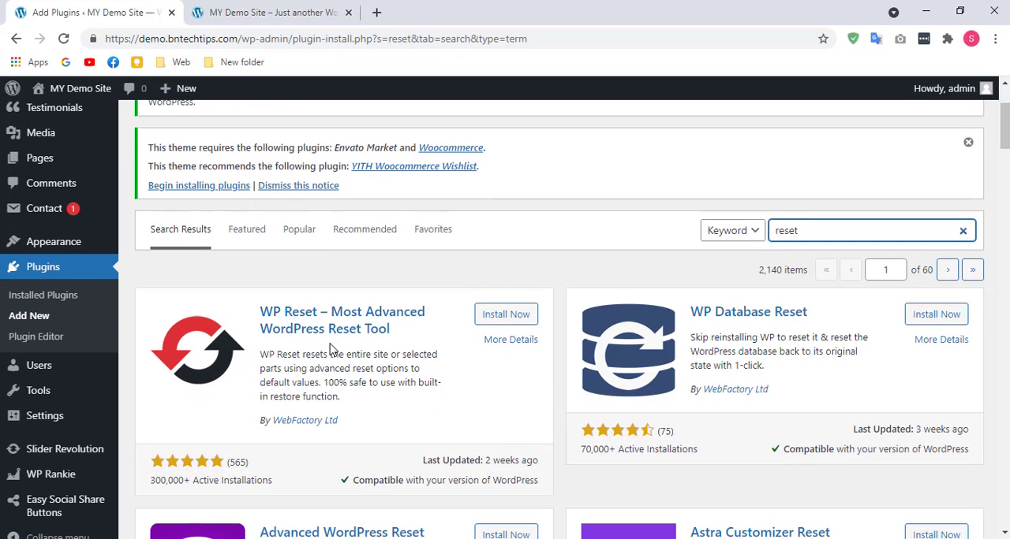
{"action": "left_click", "coordinate": [506, 315]}
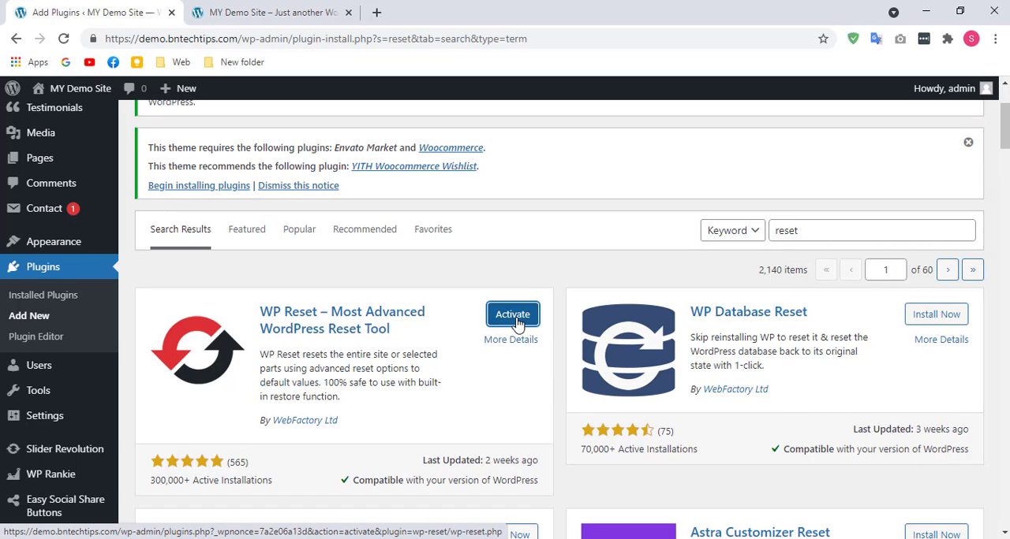
{"action": "left_click", "coordinate": [512, 315]}
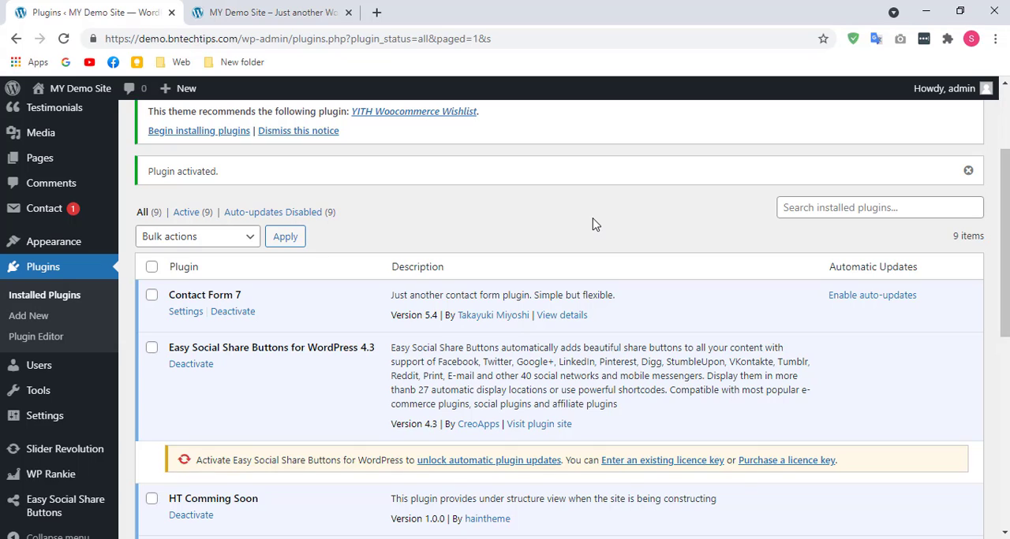
Step: Open the WP Reset tool and turn off Reactivate WP Reset plugin in its Site Reset options
{"action": "mouse_move", "coordinate": [45, 392]}
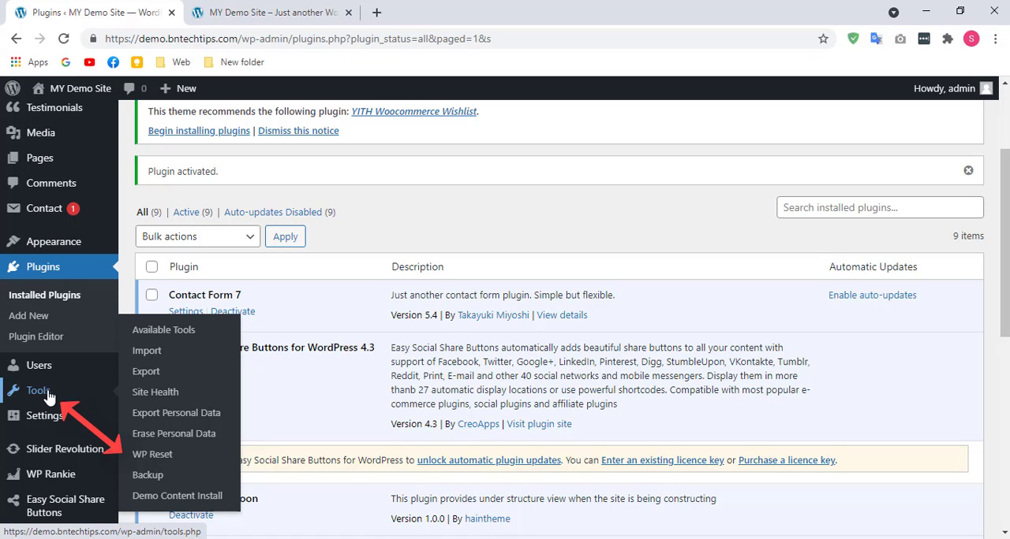
{"action": "left_click", "coordinate": [146, 464]}
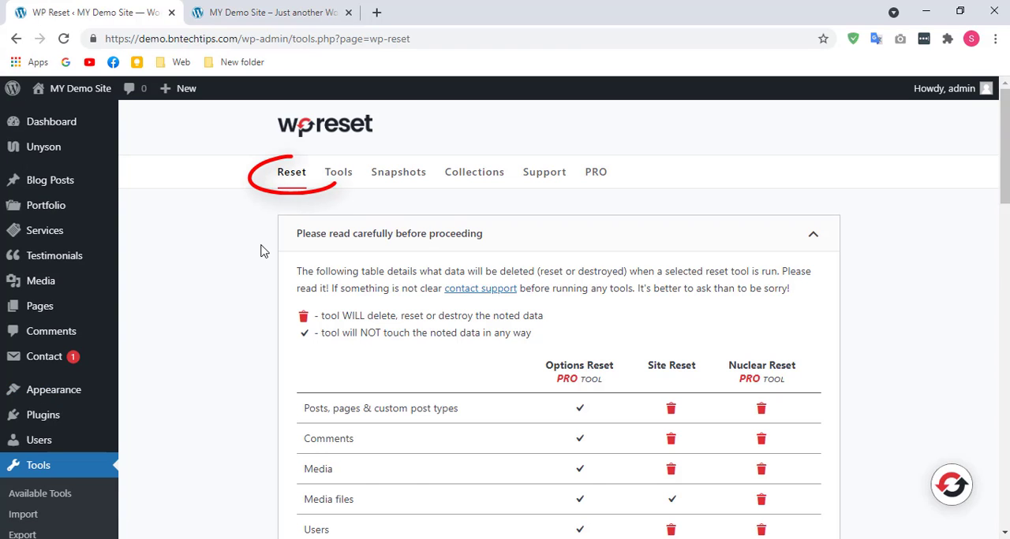
{"action": "left_click", "coordinate": [298, 177]}
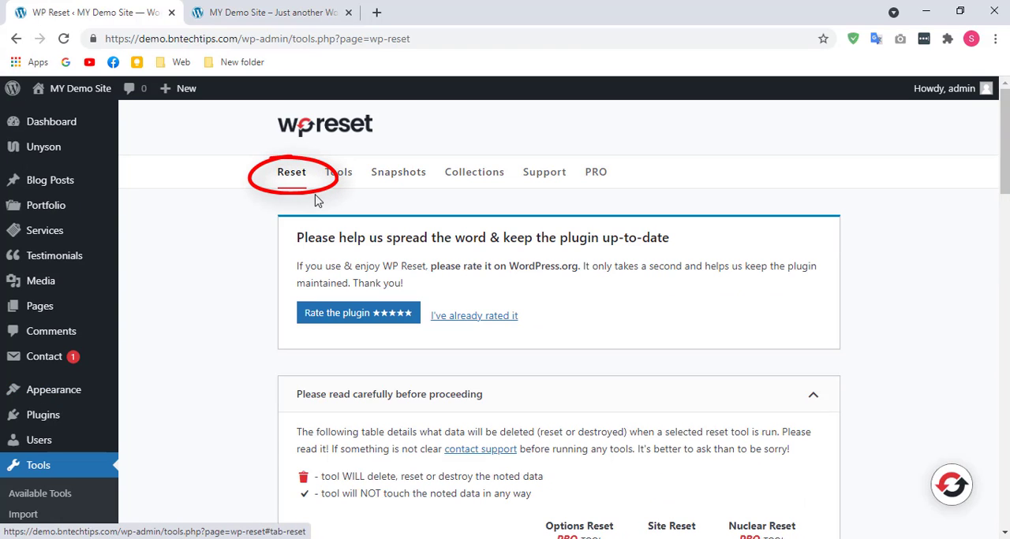
{"action": "scroll", "coordinate": [865, 397], "scroll_direction": "down", "scroll_amount": 4}
{"action": "scroll", "coordinate": [865, 397], "scroll_direction": "down", "scroll_amount": 14}
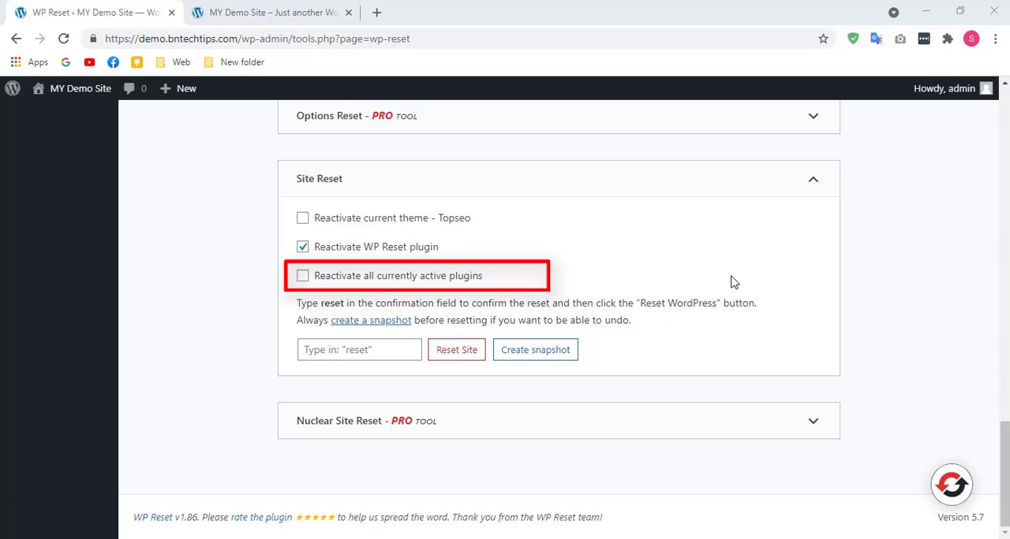
{"action": "left_click", "coordinate": [307, 251]}
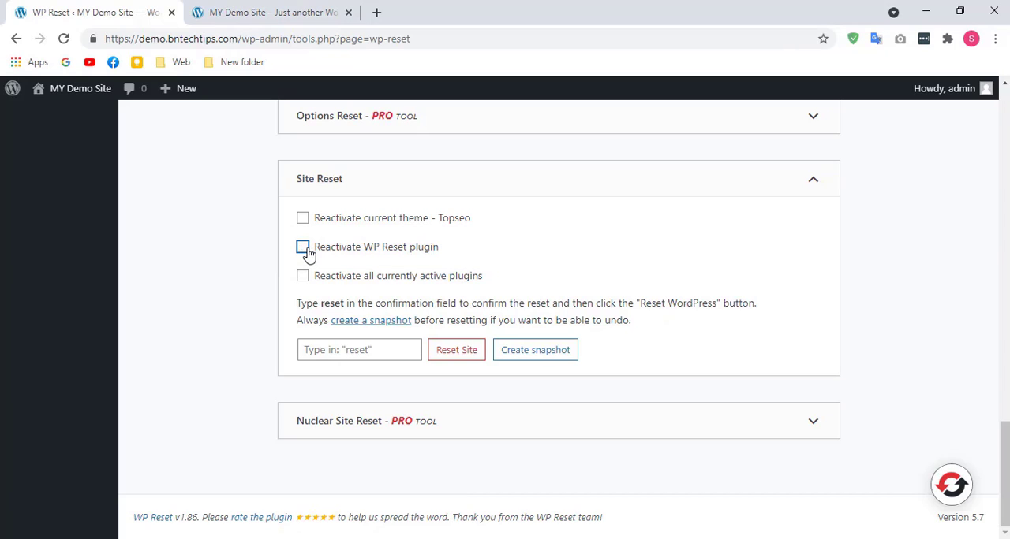
Step: Enter "reset" as the Site Reset confirmation, run the site reset and confirm resetting WordPress
{"action": "left_click", "coordinate": [354, 357]}
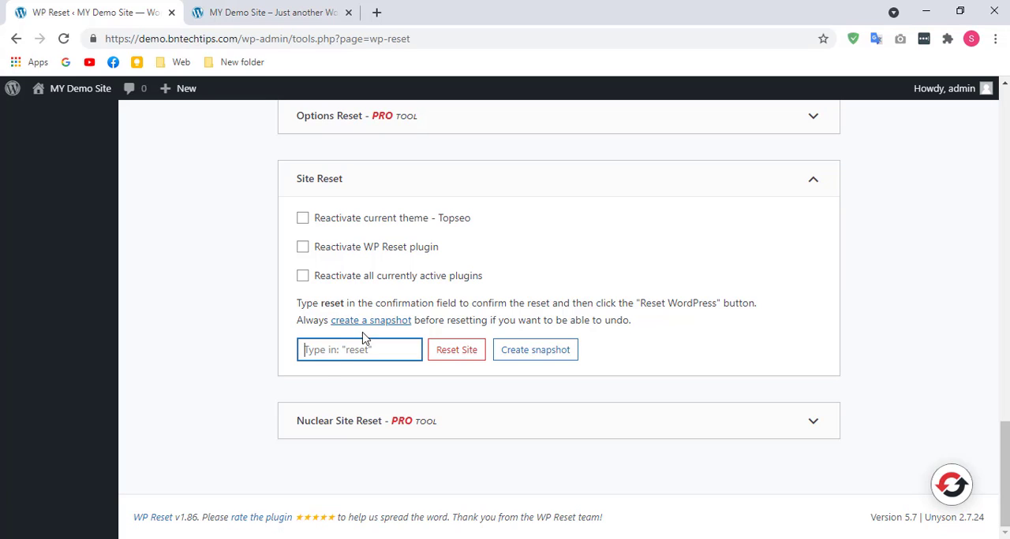
{"action": "type", "text": "reset"}
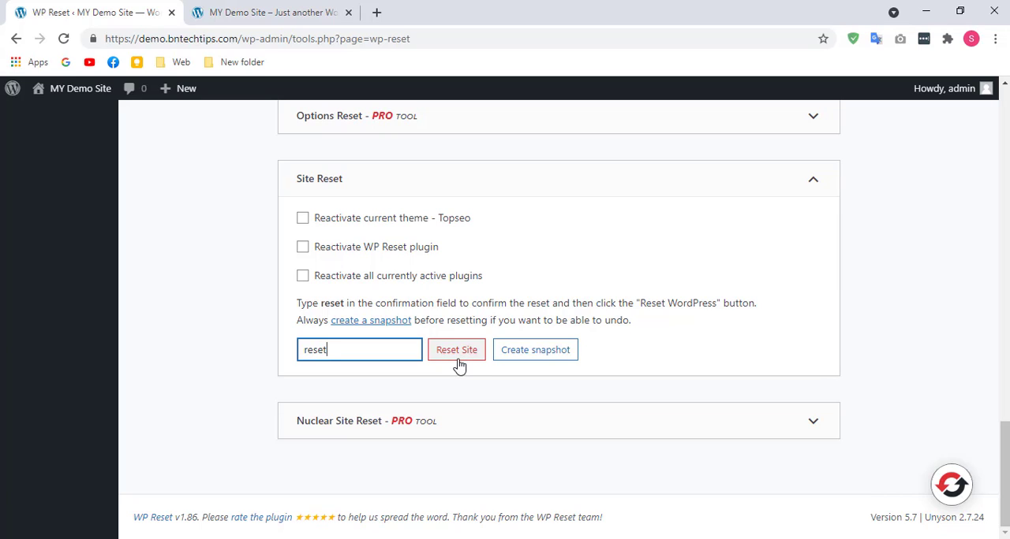
{"action": "left_click", "coordinate": [463, 361]}
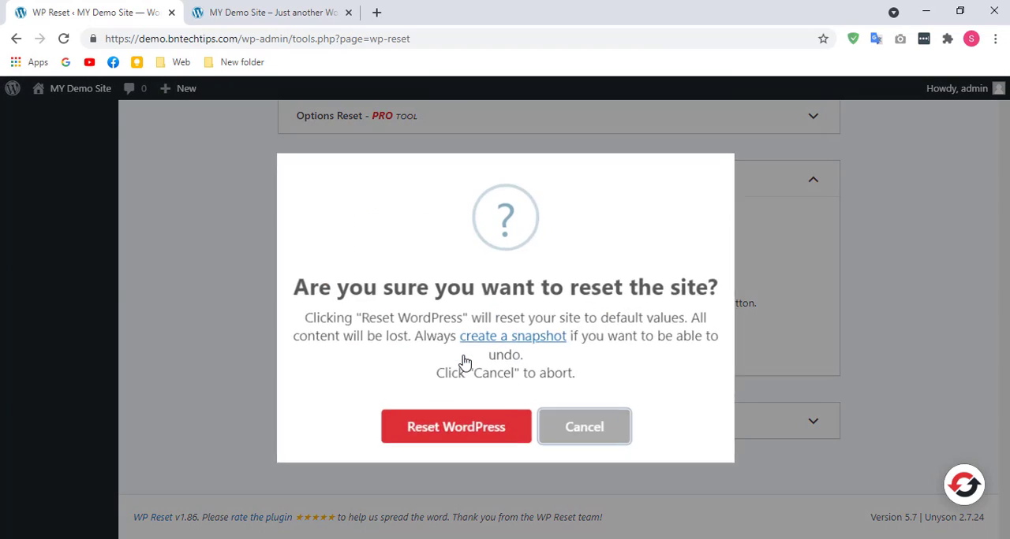
{"action": "left_click", "coordinate": [466, 430]}
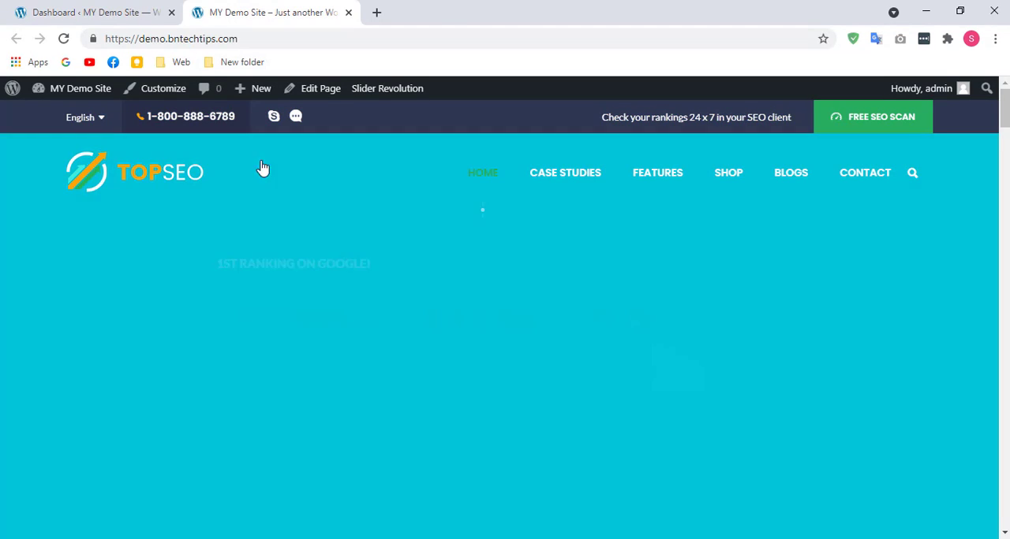
Step: Reload the site's front page and check the front page, admin dashboard and Media Library after the reset
{"action": "left_click", "coordinate": [64, 38]}
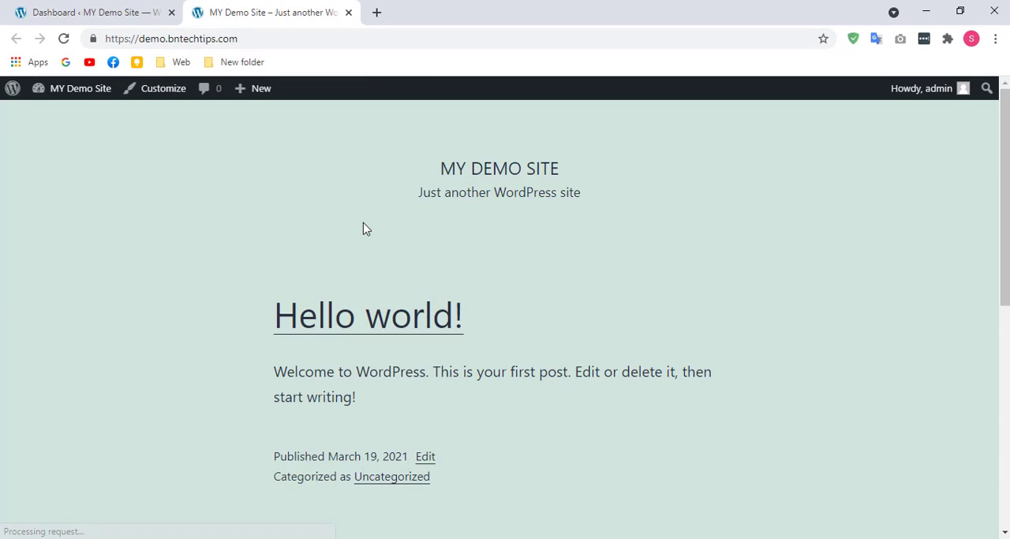
{"action": "left_click", "coordinate": [96, 13]}
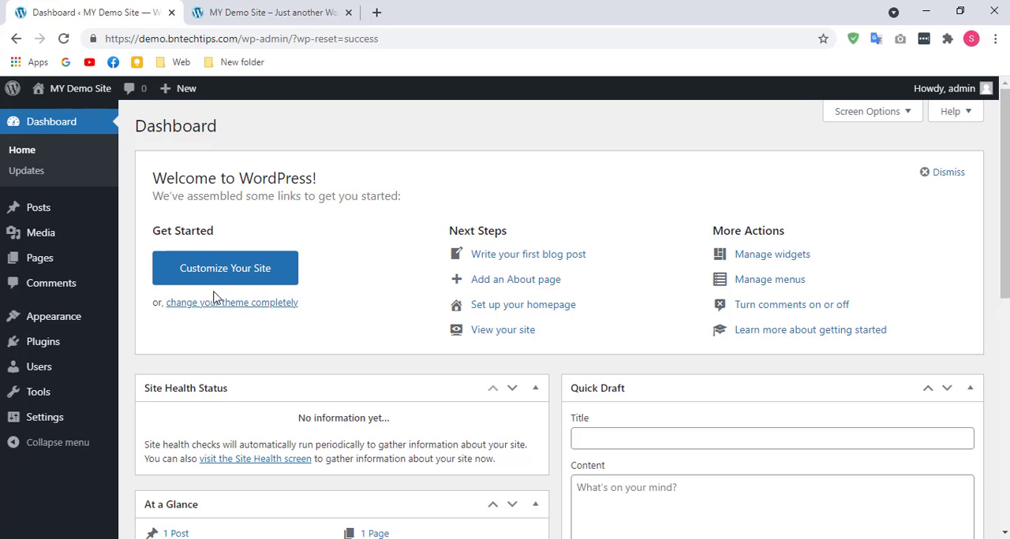
{"action": "left_click", "coordinate": [45, 242]}
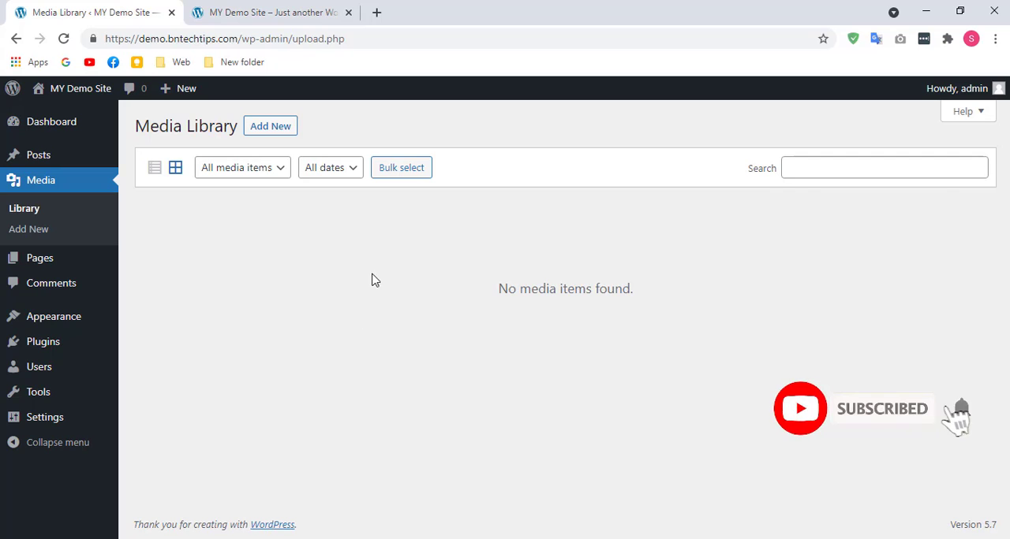
{"action": "left_click", "coordinate": [273, 13]}
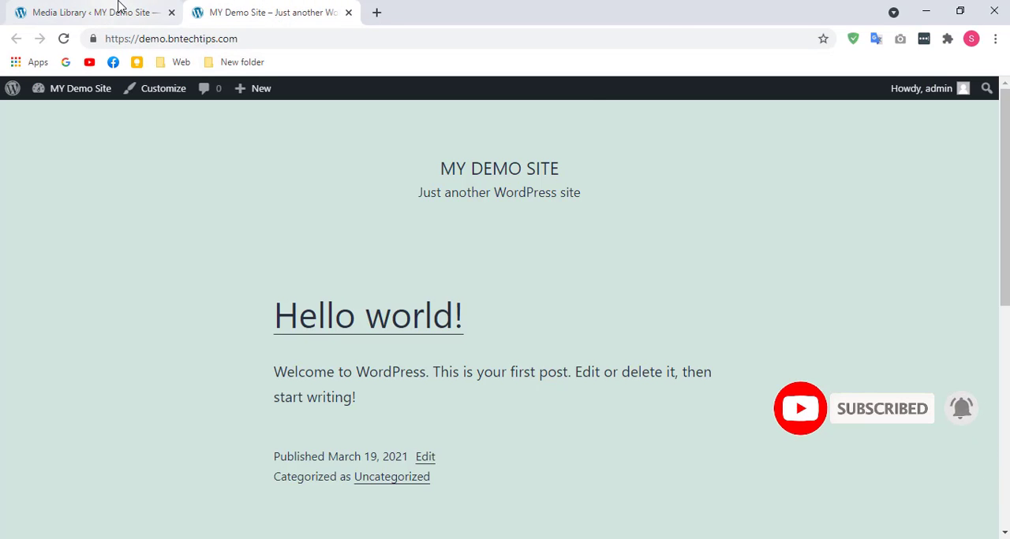
Step: Search the plugin directory in the admin area for "file manager", then install and activate the File Manager plugin by mndpsingh287
{"action": "left_click", "coordinate": [120, 7]}
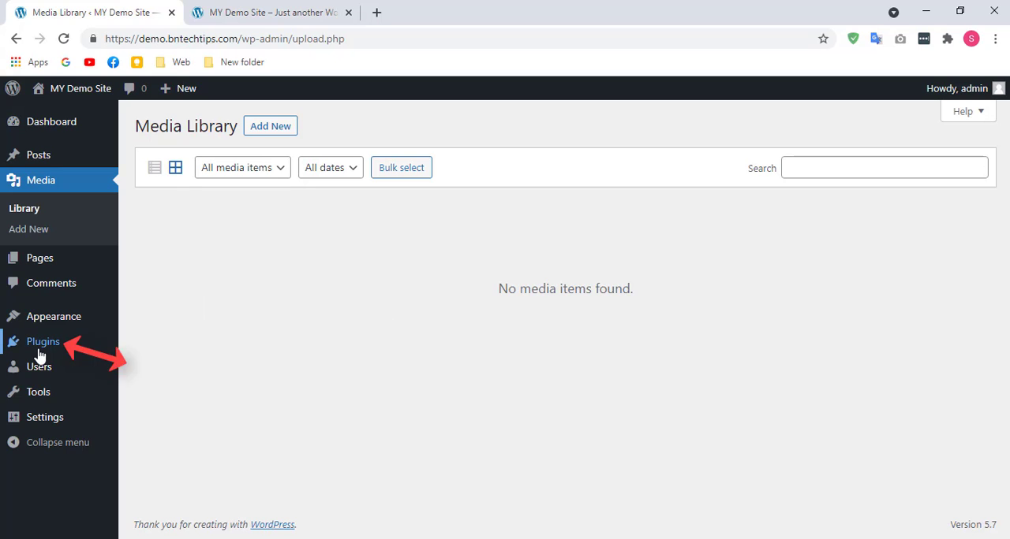
{"action": "mouse_move", "coordinate": [40, 353]}
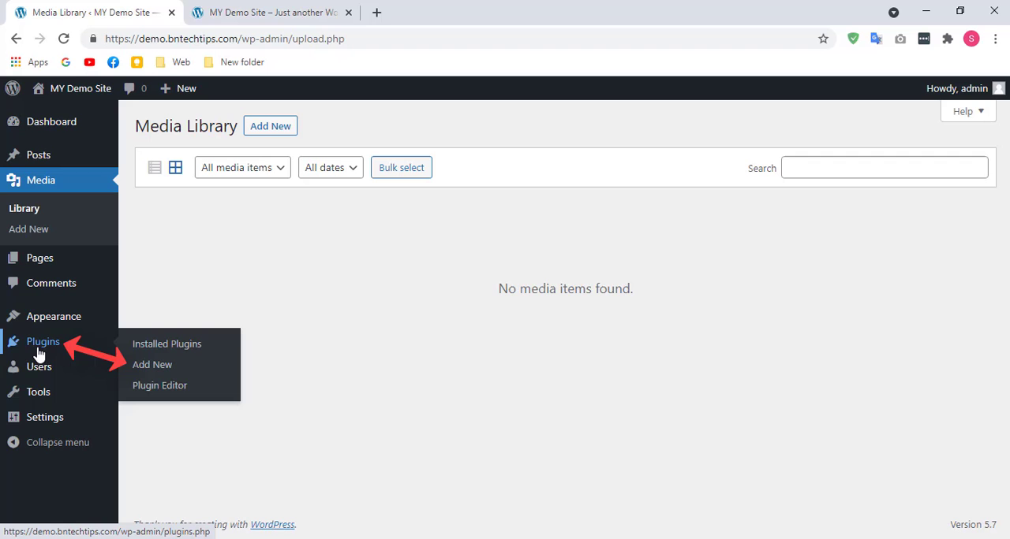
{"action": "left_click", "coordinate": [144, 366]}
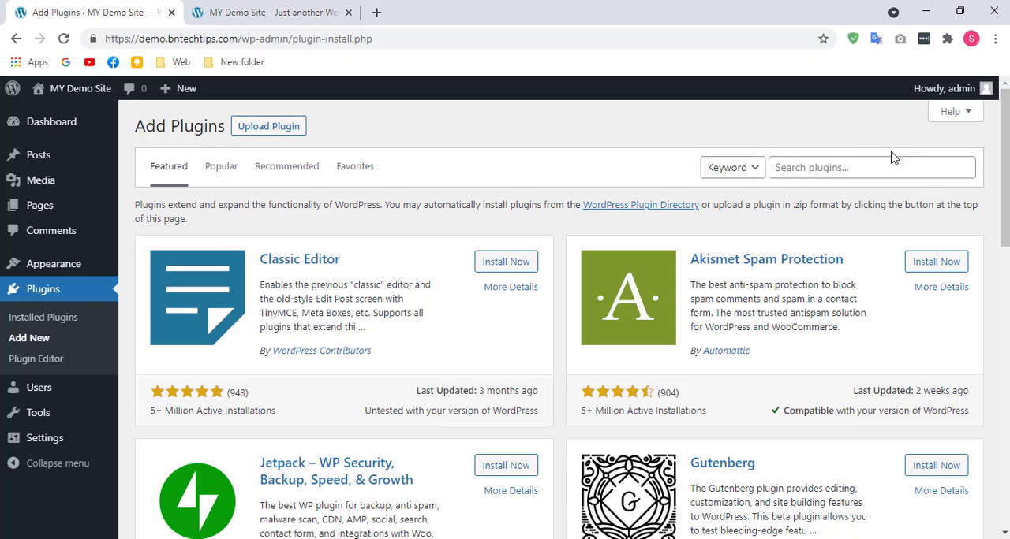
{"action": "left_click", "coordinate": [821, 172]}
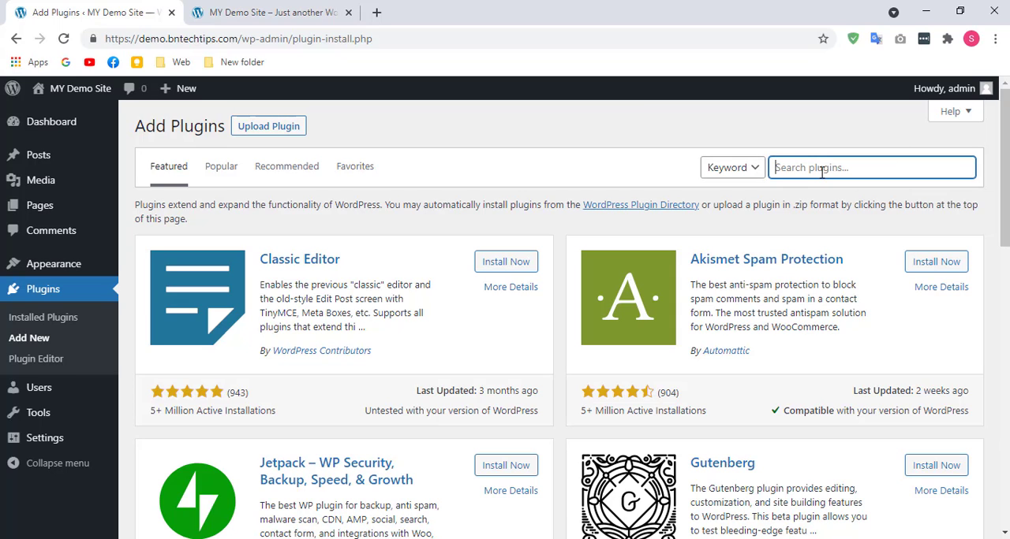
{"action": "type", "text": "file manager"}
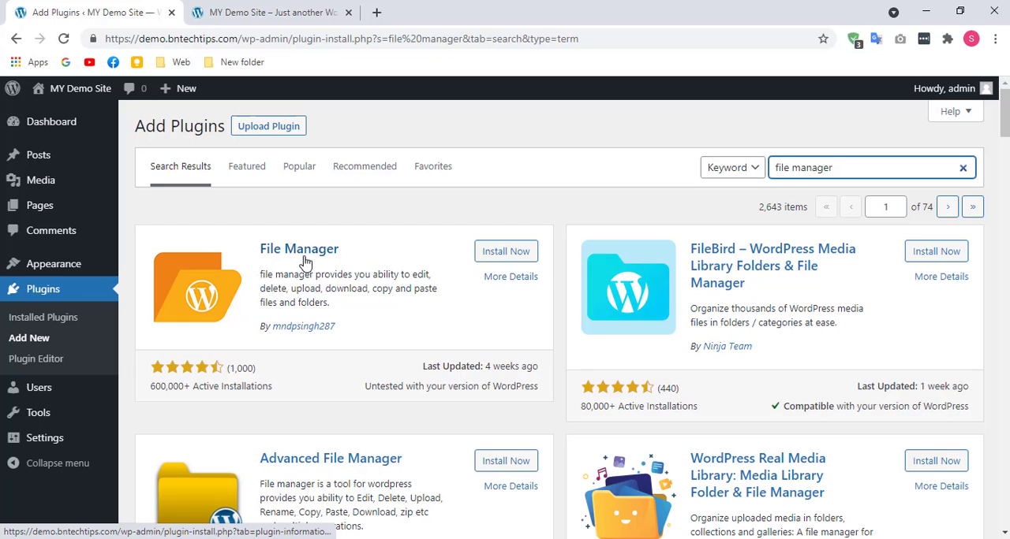
{"action": "left_click", "coordinate": [518, 256]}
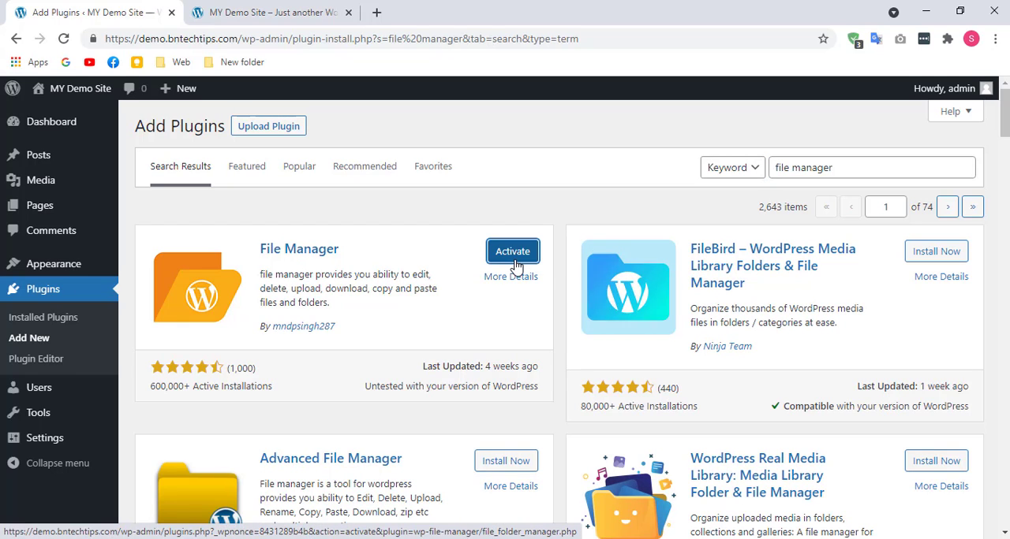
{"action": "left_click", "coordinate": [513, 257]}
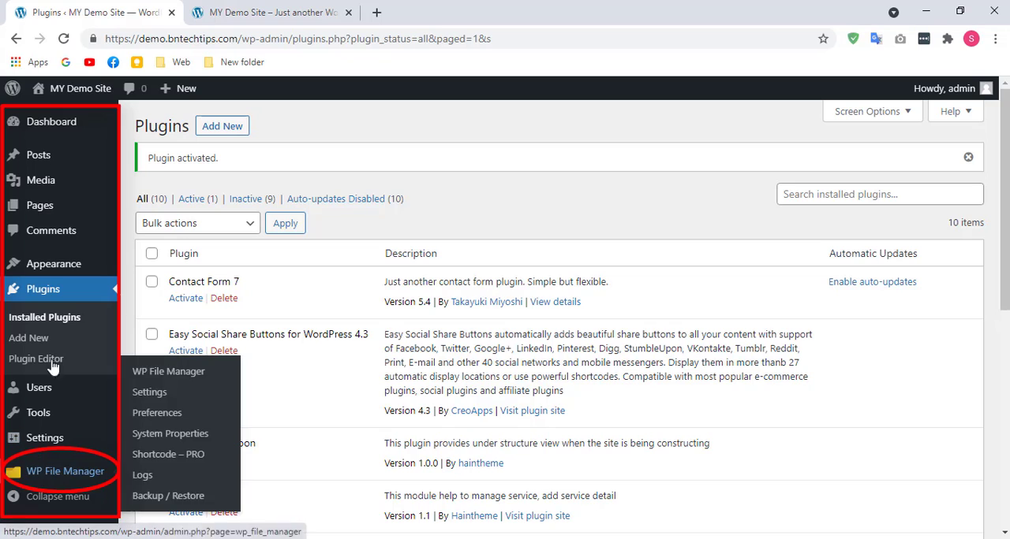
Step: Open WP File Manager, decline its newsletter subscription and open the uploads folder inside wp-content
{"action": "mouse_move", "coordinate": [34, 495]}
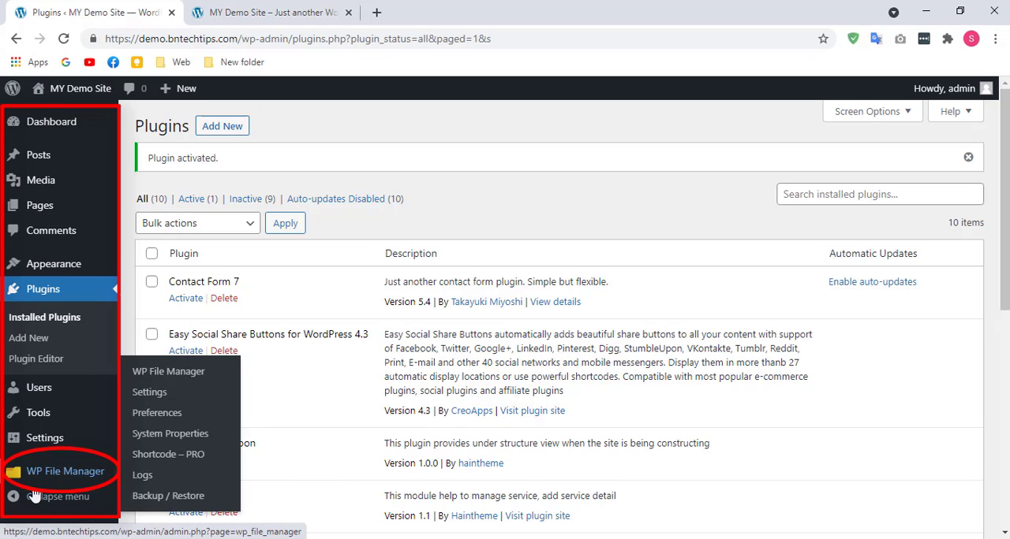
{"action": "left_click", "coordinate": [74, 480]}
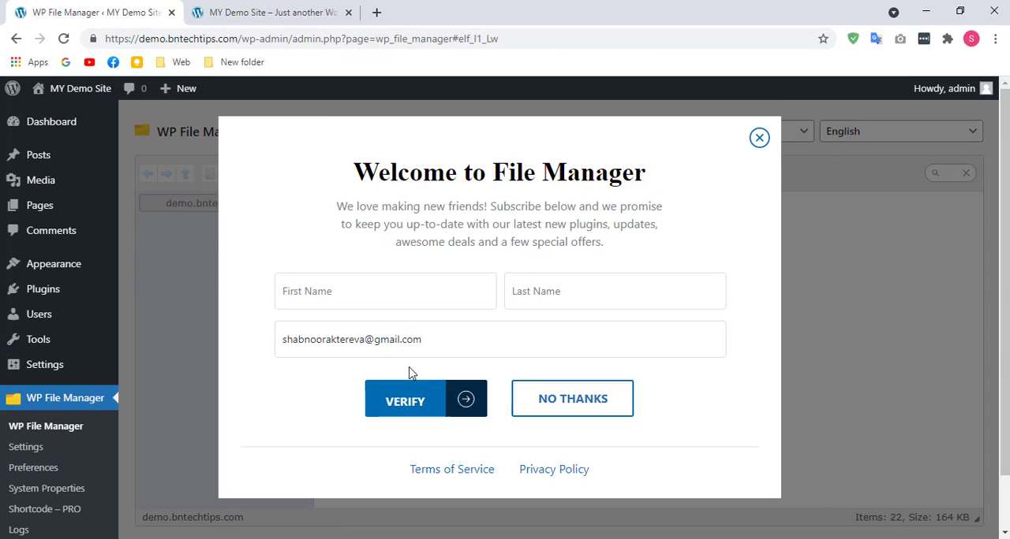
{"action": "left_click", "coordinate": [583, 402]}
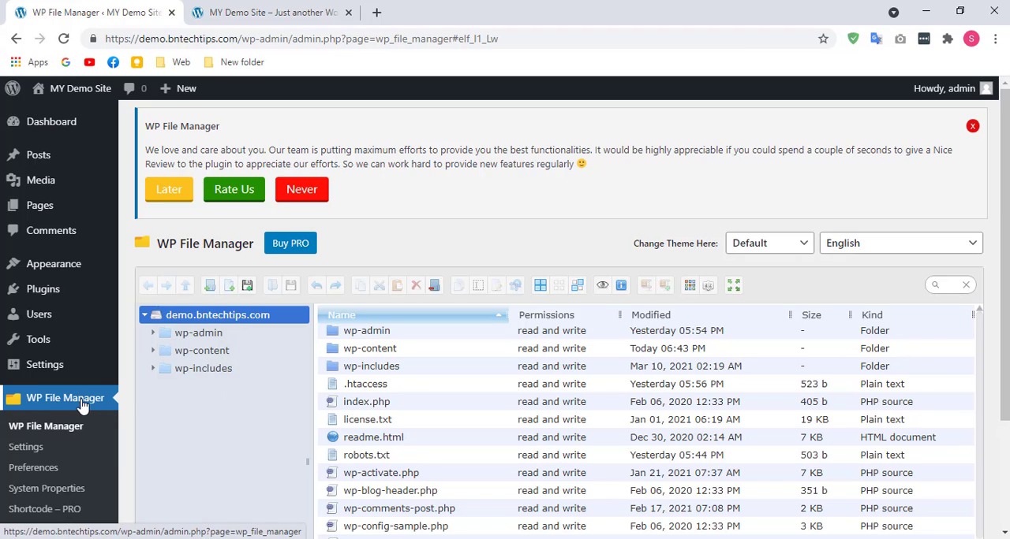
{"action": "left_click", "coordinate": [203, 355]}
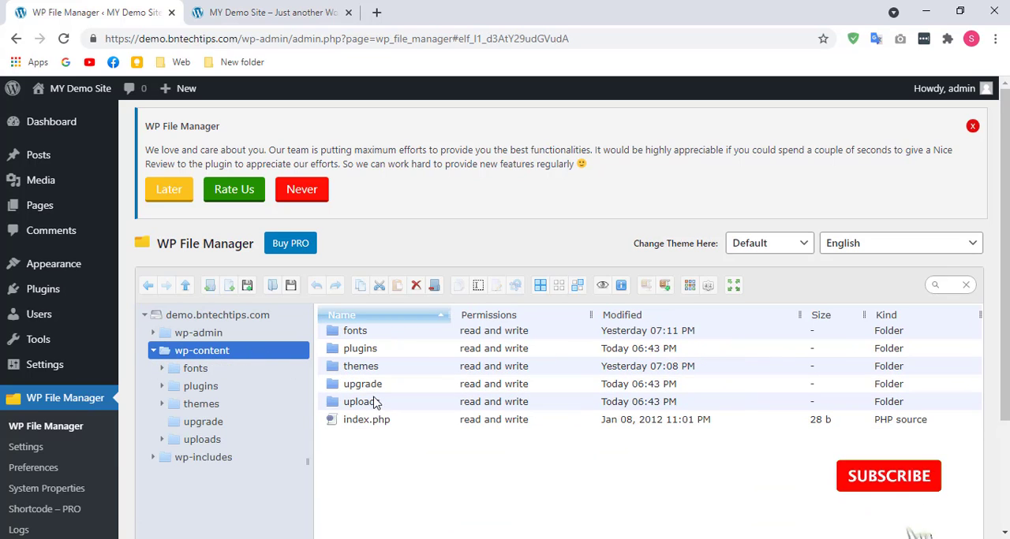
{"action": "left_click", "coordinate": [368, 404]}
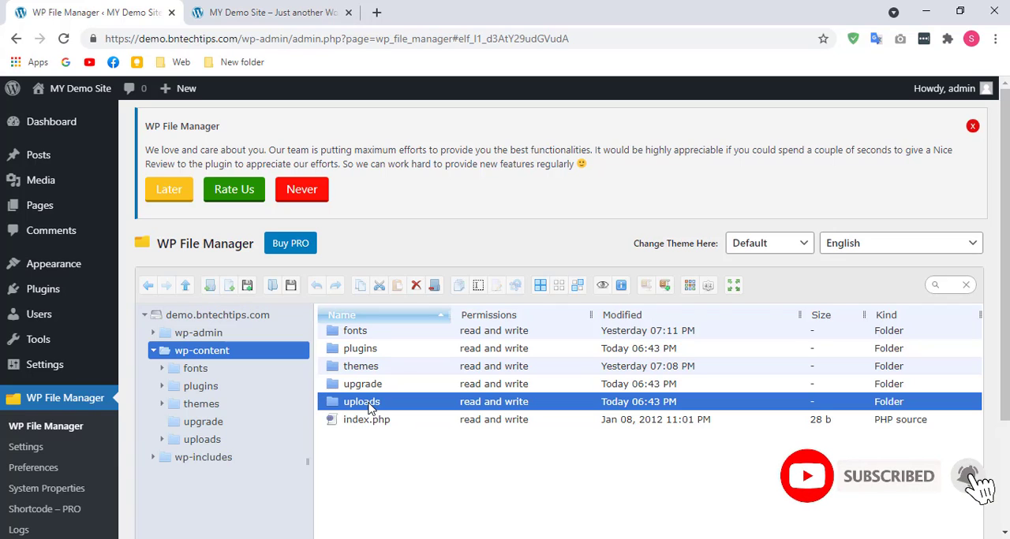
{"action": "double_click", "coordinate": [368, 405]}
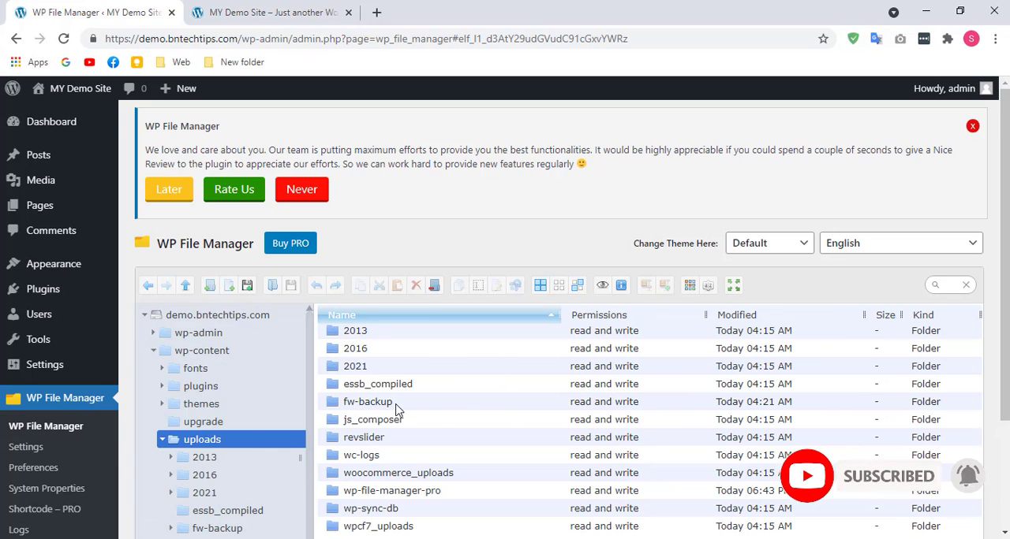
Step: Select all folders inside wp-content/uploads and permanently remove them
{"action": "scroll", "coordinate": [505, 407], "scroll_direction": "down", "scroll_amount": 2}
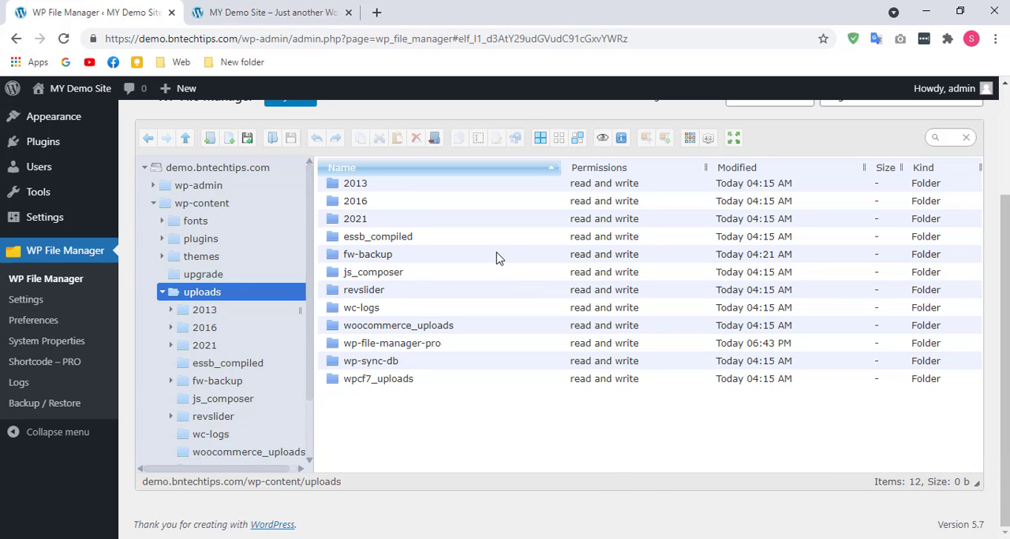
{"action": "key", "text": "ctrl+a"}
{"action": "key", "text": "Delete"}
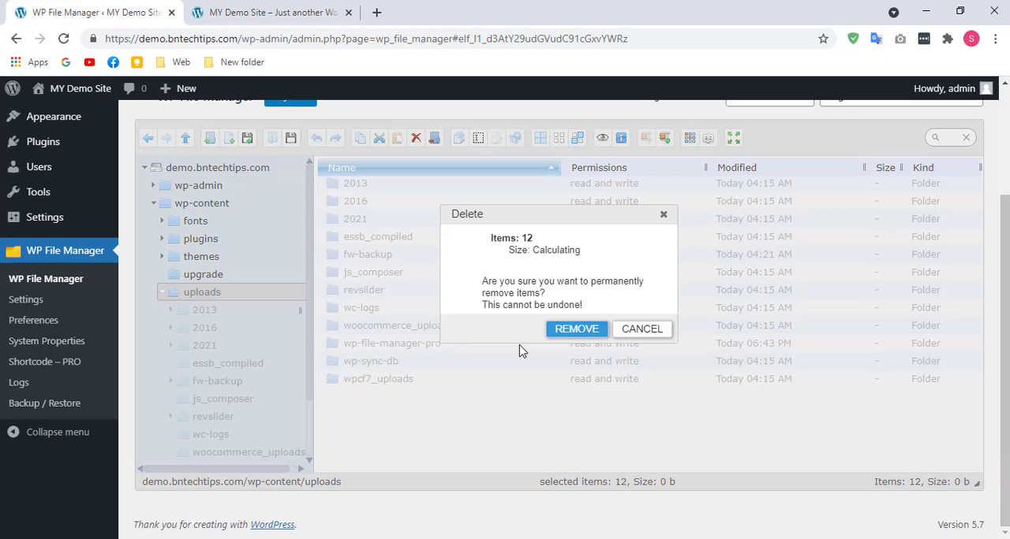
{"action": "left_click", "coordinate": [588, 335]}
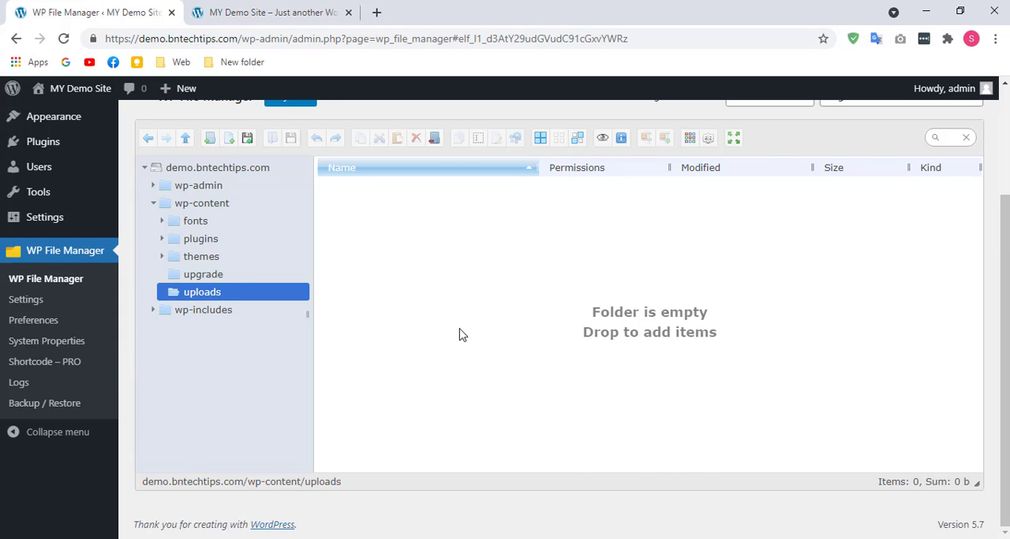
{"action": "scroll", "coordinate": [461, 336], "scroll_direction": "up", "scroll_amount": 3}
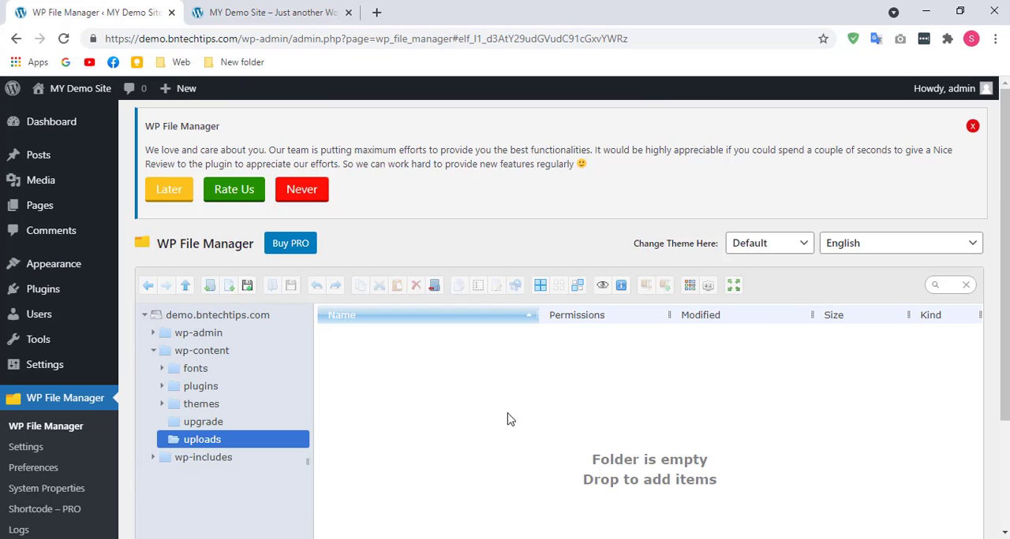